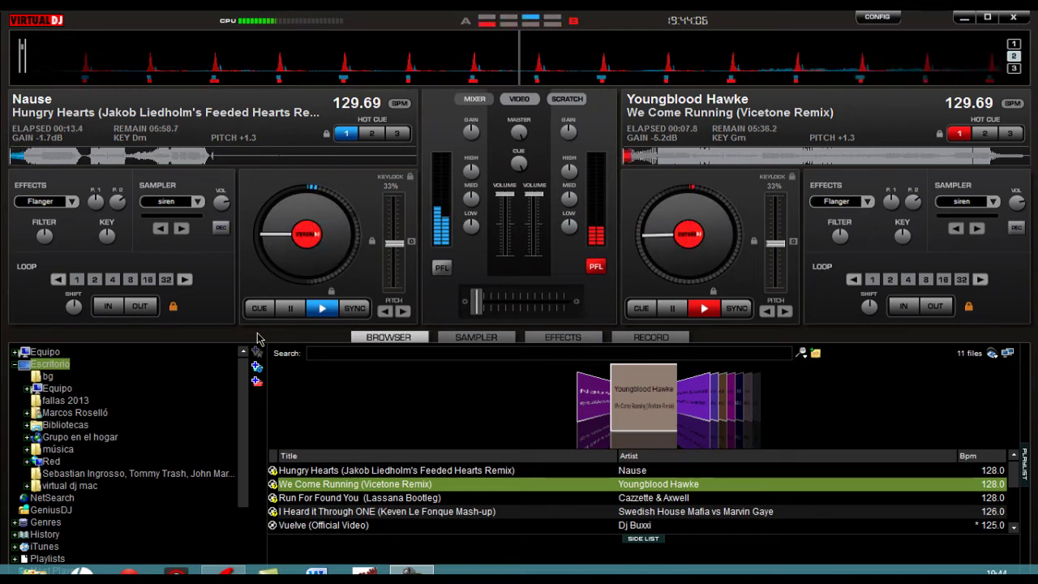
Step: Blend from "Hungry Hearts" into "We Come Running" using an 8-beat loop on deck B, ending with deck A stopped
{"action": "key", "text": "l"}
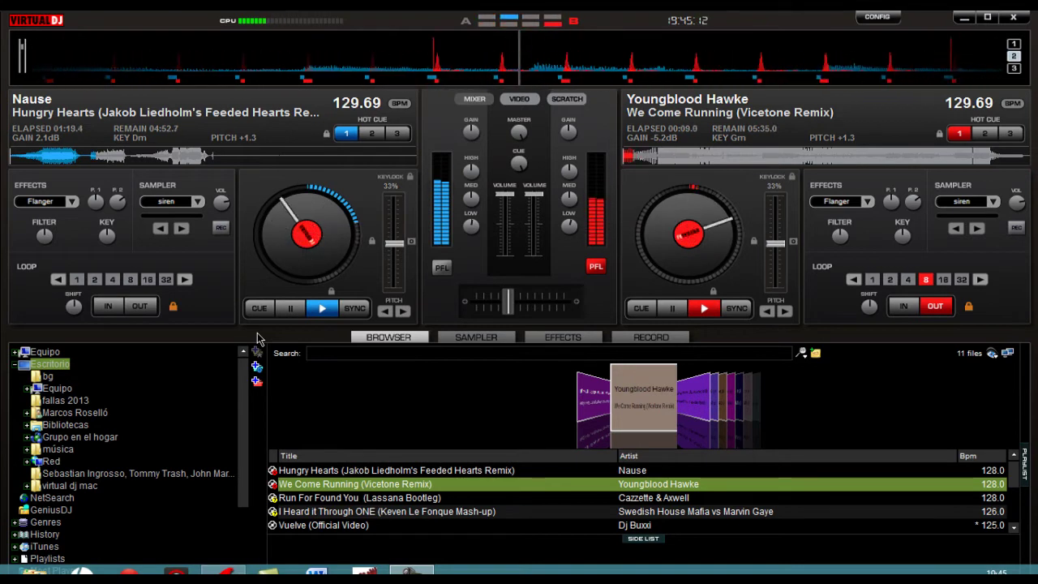
{"action": "key", "text": "p"}
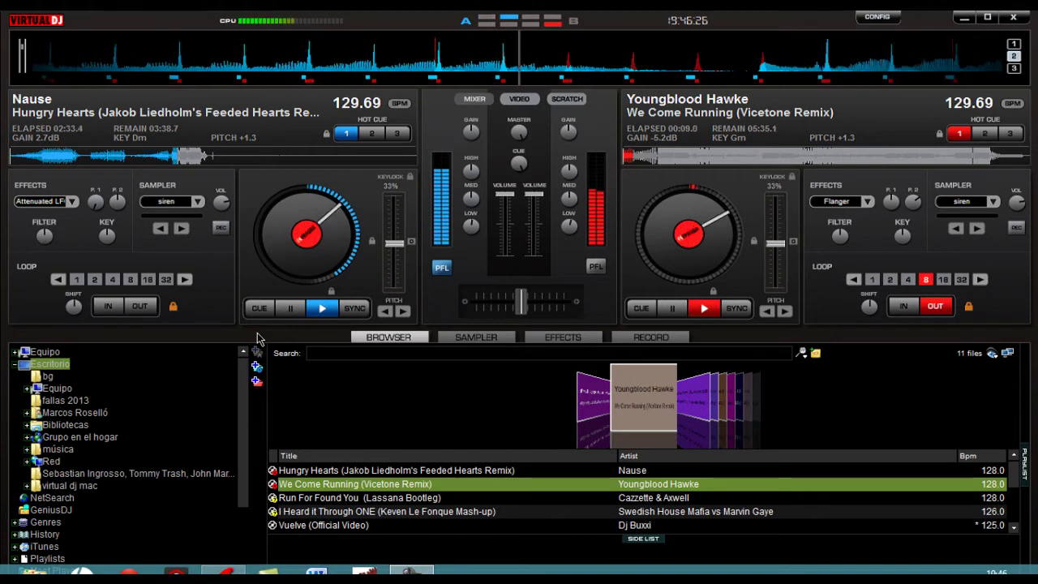
{"action": "key", "text": "p"}
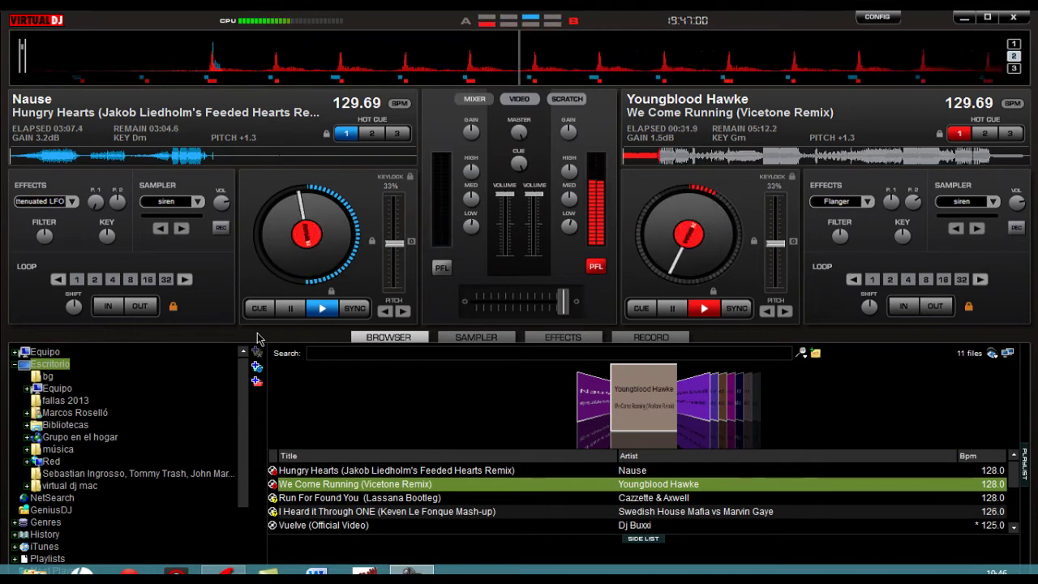
{"action": "key", "text": "space"}
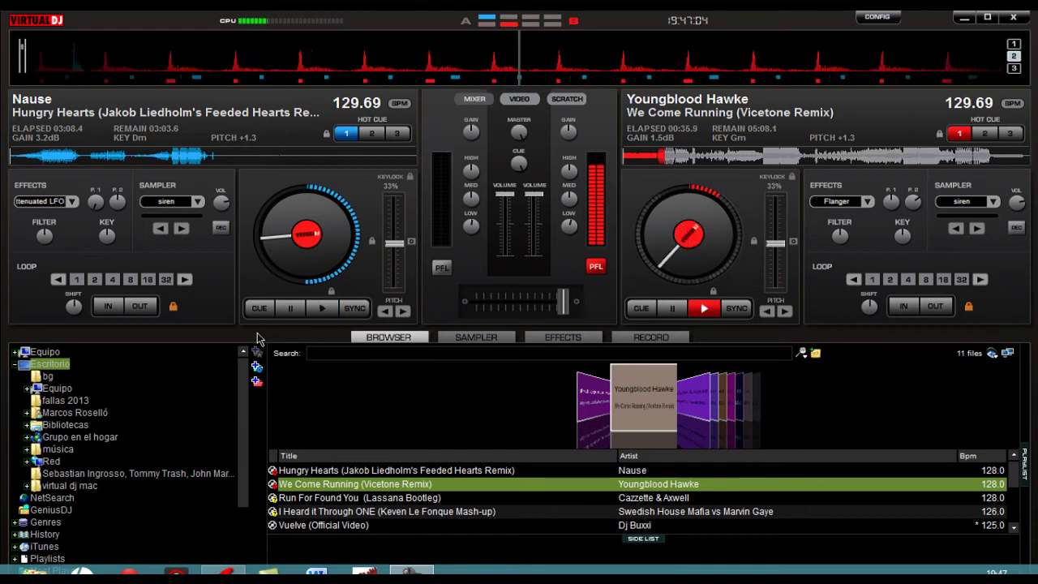
Step: Load "Run For Found You (Lassana Bootleg)" onto deck A and audition several points along the track
{"action": "left_click_drag", "start_coordinate": [329, 497], "coordinate": [302, 288]}
{"action": "key", "text": "space"}
{"action": "left_click", "coordinate": [38, 157]}
{"action": "left_click", "coordinate": [81, 157]}
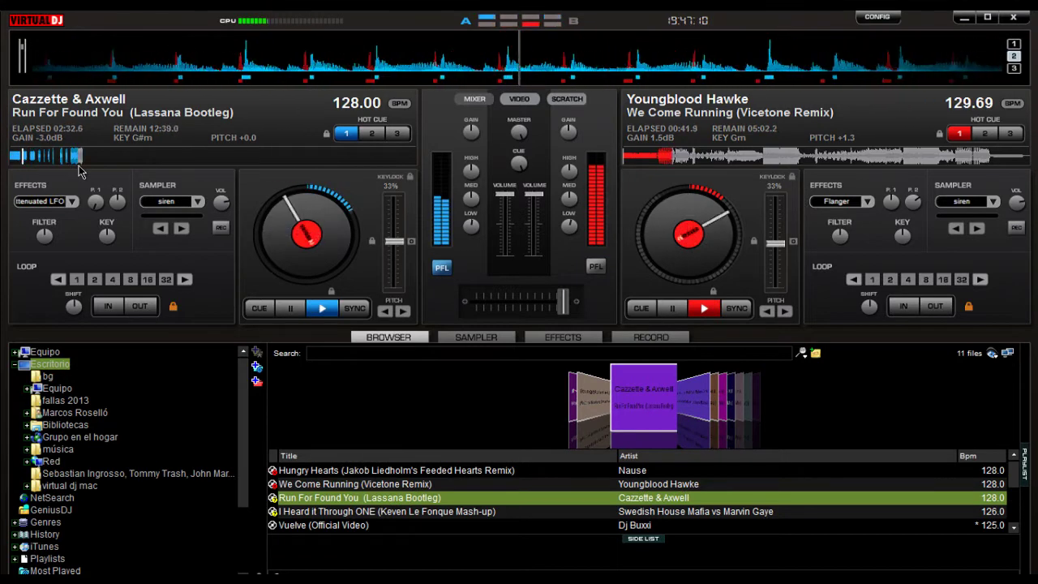
{"action": "left_click", "coordinate": [29, 156]}
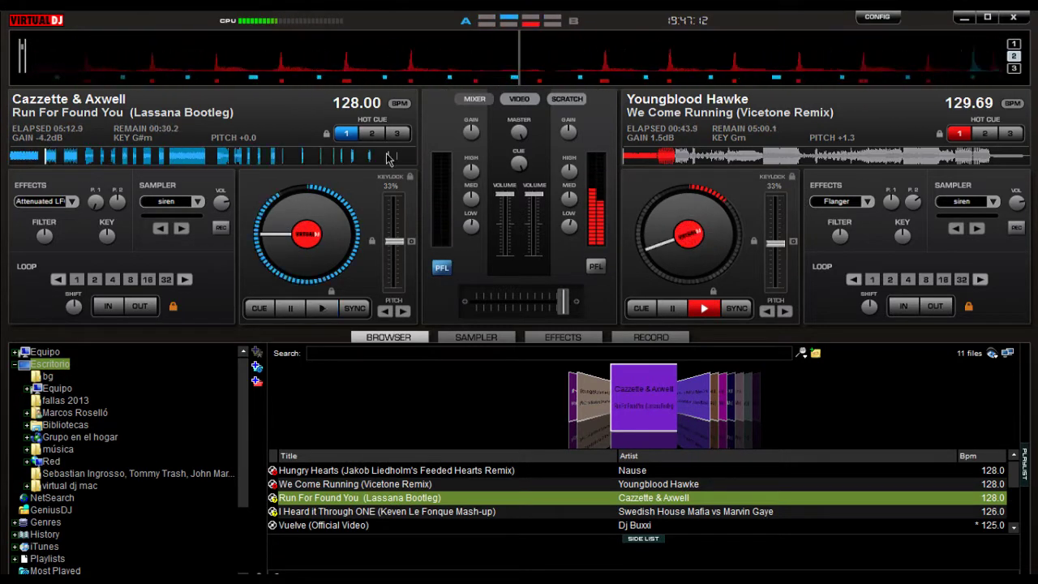
{"action": "left_click", "coordinate": [97, 159]}
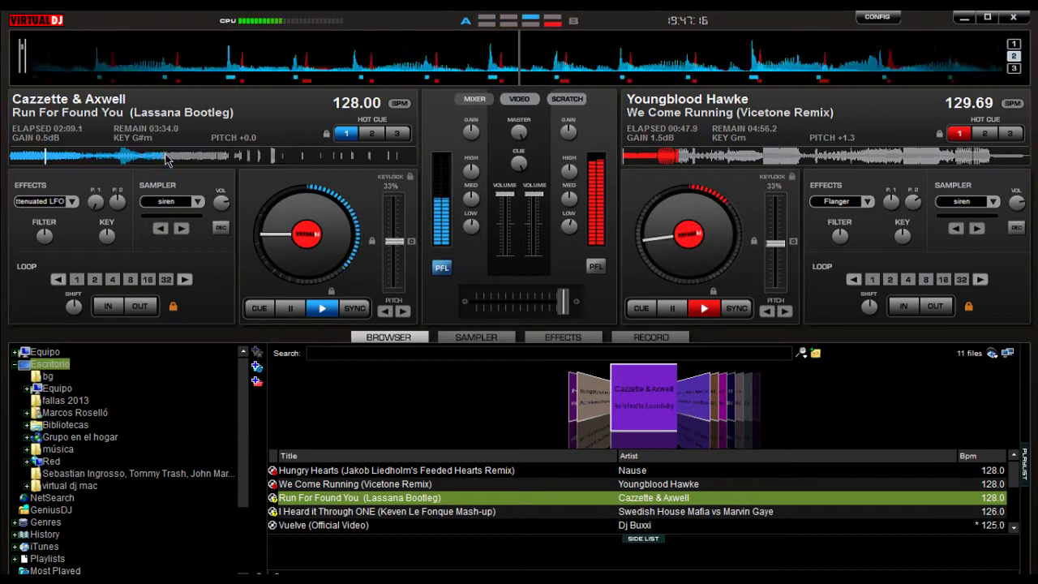
{"action": "left_click", "coordinate": [269, 159]}
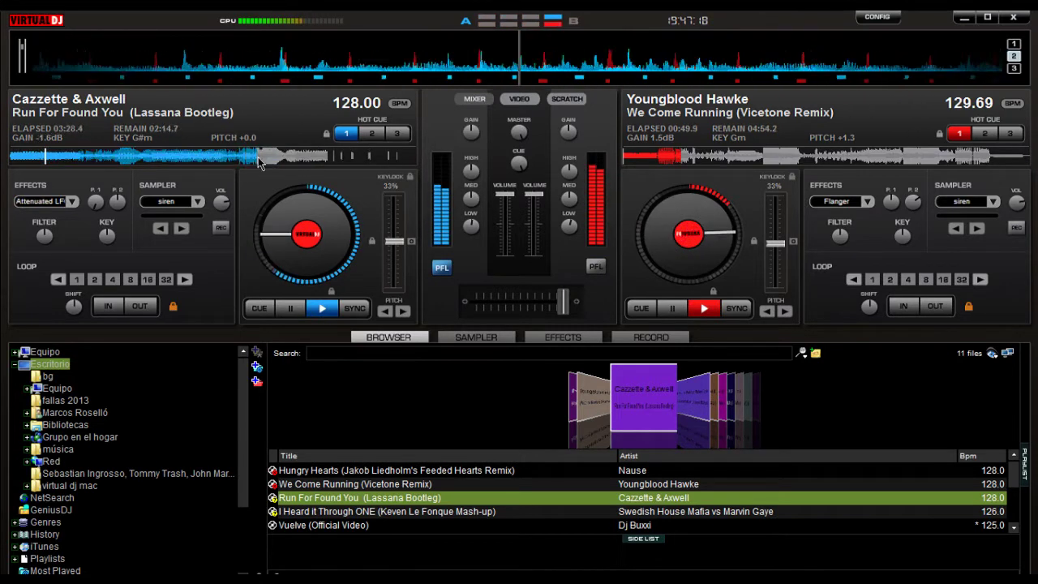
{"action": "left_click", "coordinate": [357, 159]}
{"action": "left_click", "coordinate": [415, 159]}
Step: Sync "Run For Found You" on deck A to 129.69 BPM and park it at hot cue 1
{"action": "key", "text": "1"}
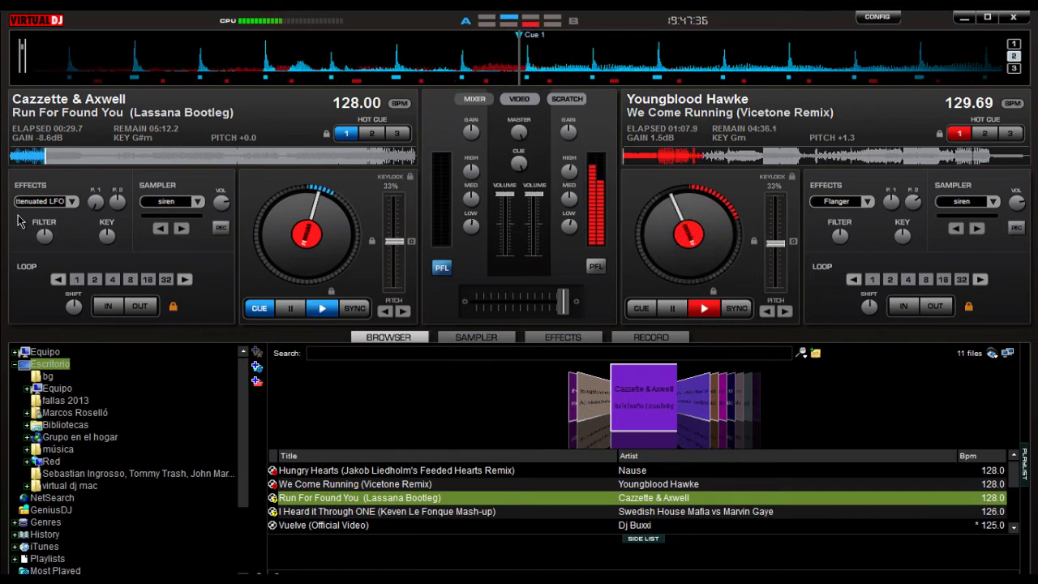
{"action": "key", "text": "Tab"}
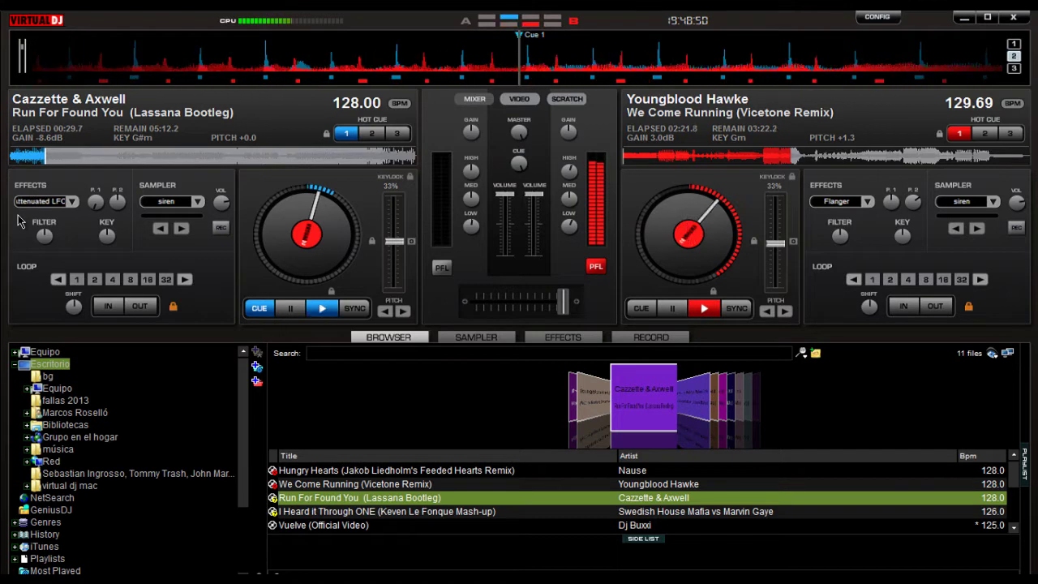
{"action": "key", "text": "space"}
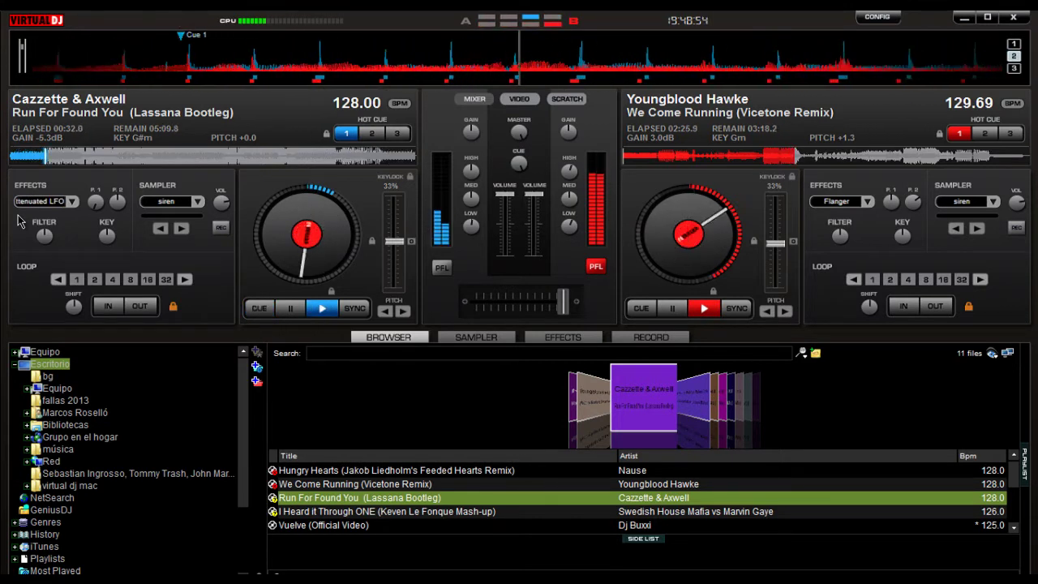
{"action": "key", "text": "s"}
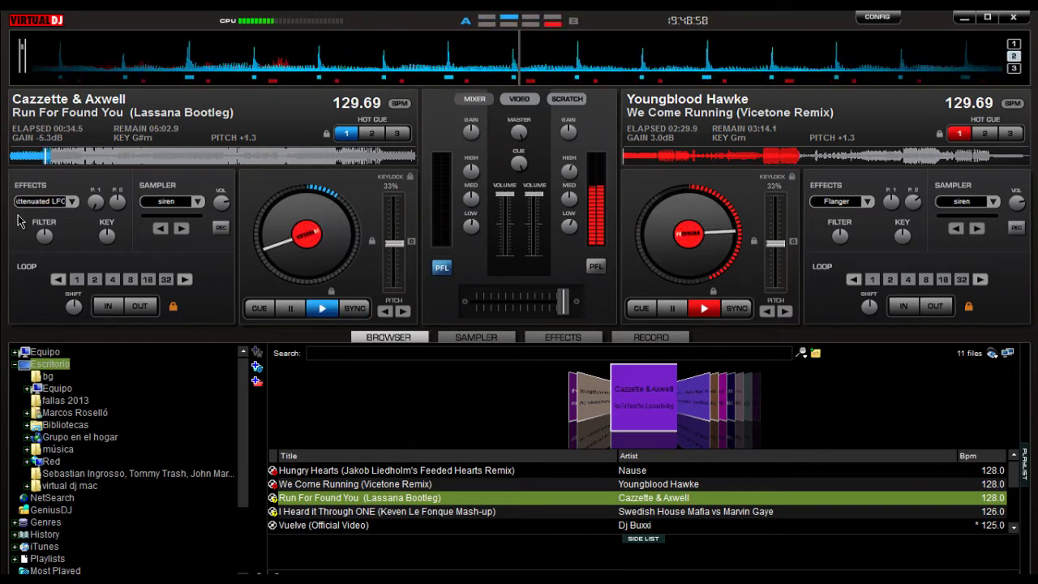
{"action": "key", "text": "space"}
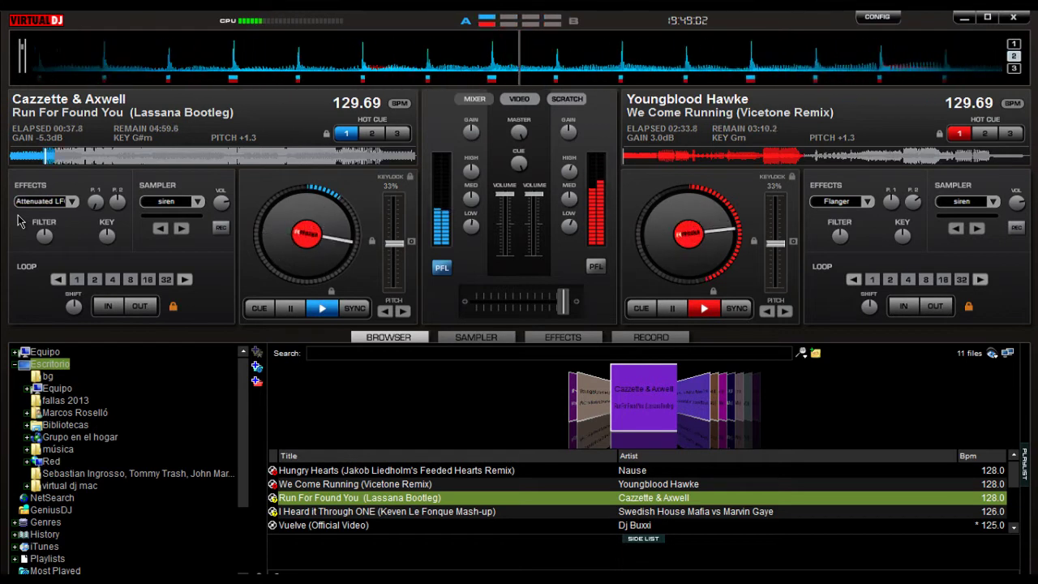
{"action": "key", "text": "c"}
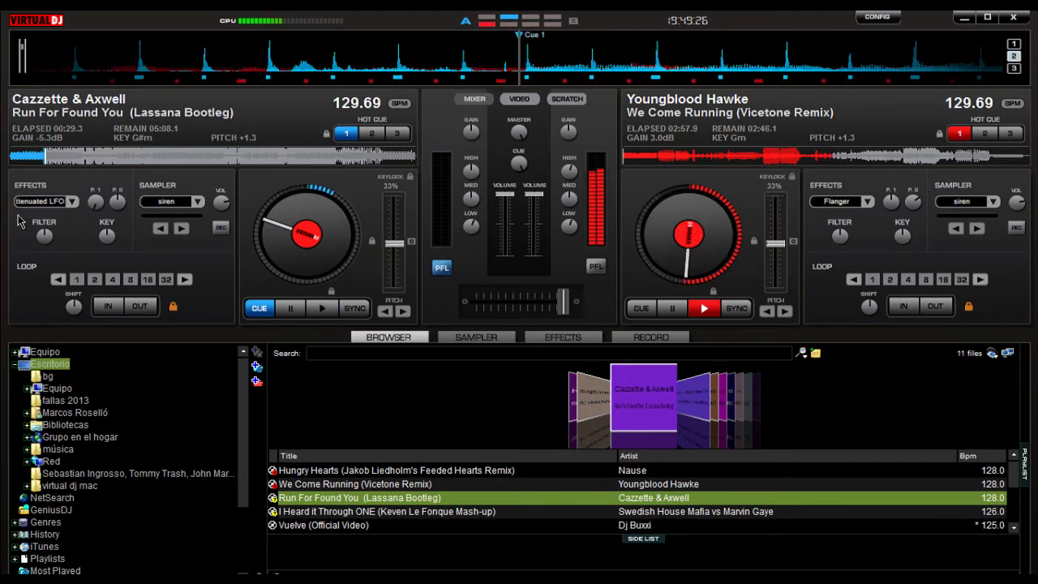
Step: Start "Run For Found You" from its cue point and crossfade fully from deck B to deck A
{"action": "key", "text": "Tab"}
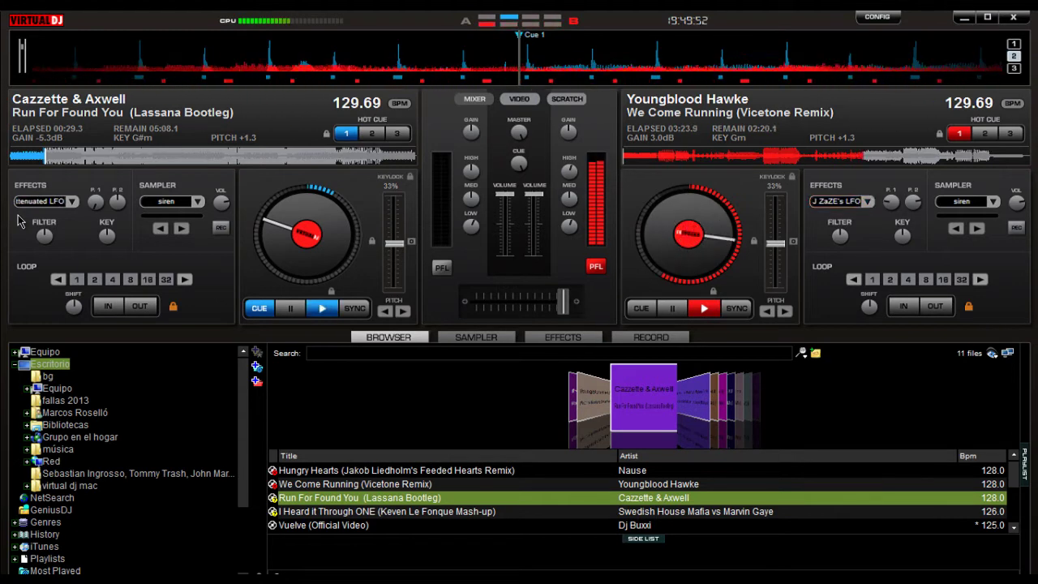
{"action": "key", "text": "space"}
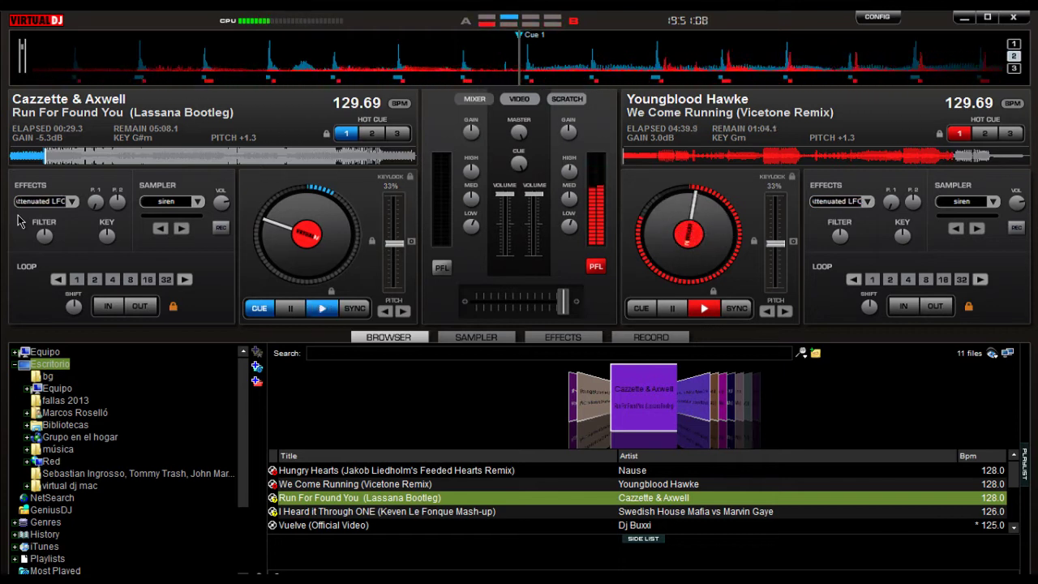
{"action": "key", "text": "space"}
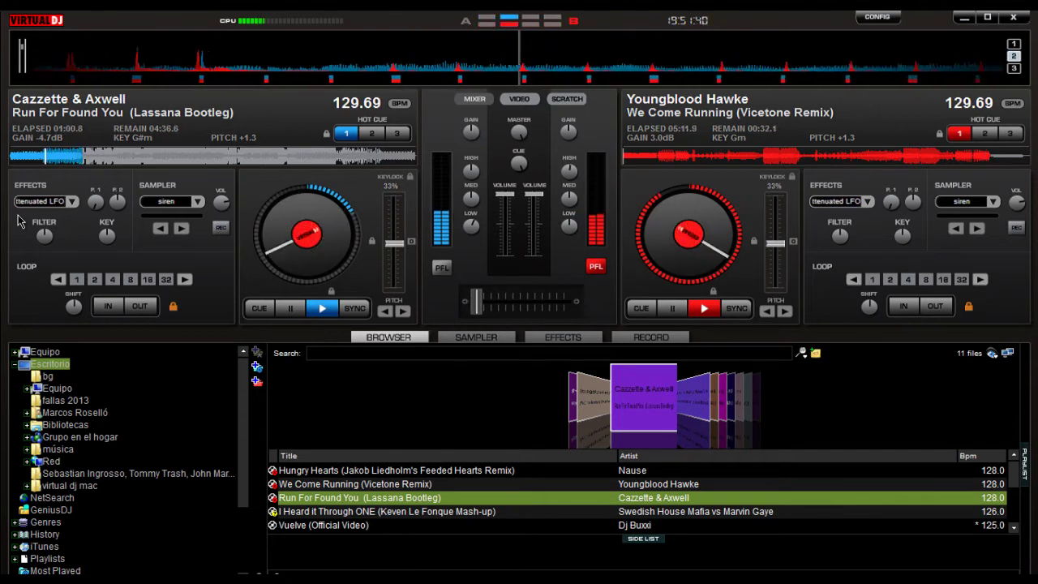
Step: Load "I Heard it Through ONE (Keven Le Fonque Mash-up)" onto deck B and audition several points of the track
{"action": "left_click", "coordinate": [383, 513]}
{"action": "left_click_drag", "start_coordinate": [383, 513], "coordinate": [685, 235]}
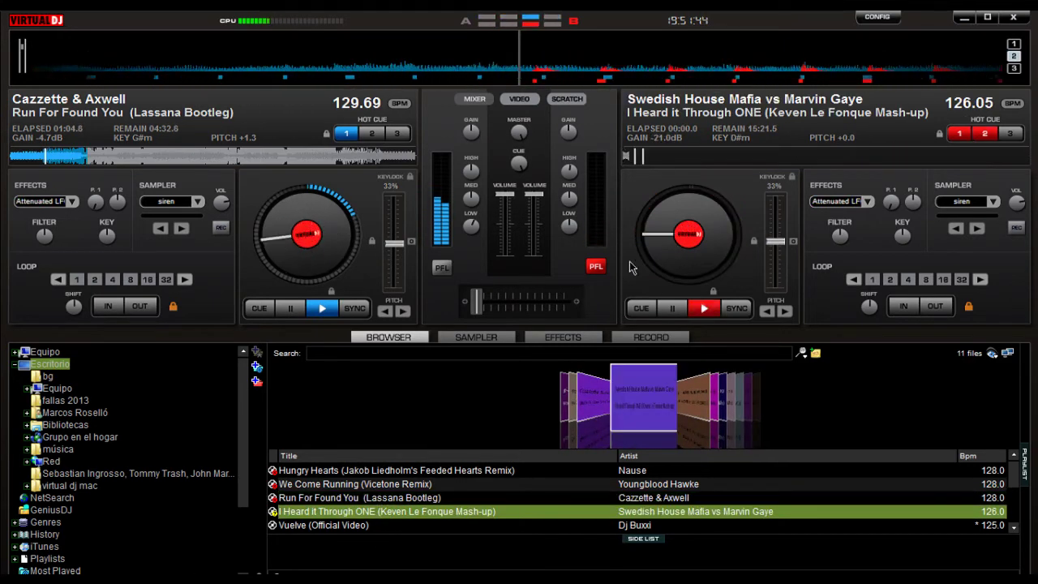
{"action": "left_click", "coordinate": [631, 158]}
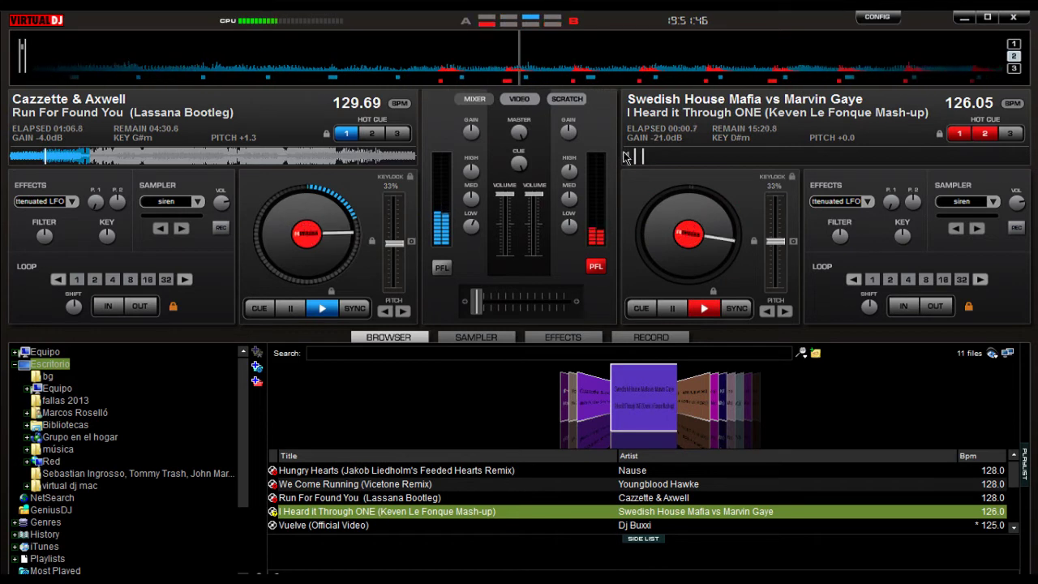
{"action": "left_click", "coordinate": [806, 158]}
{"action": "left_click", "coordinate": [709, 159]}
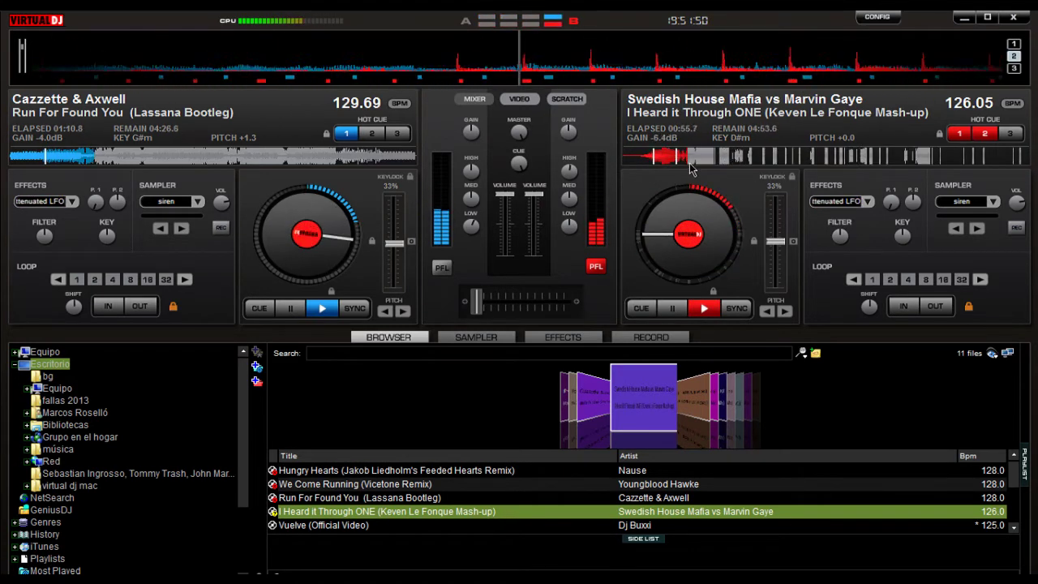
{"action": "mouse_move", "coordinate": [708, 162]}
{"action": "left_mouse_down"}
{"action": "mouse_move", "coordinate": [1026, 162]}
{"action": "mouse_move", "coordinate": [659, 162]}
{"action": "left_mouse_up"}
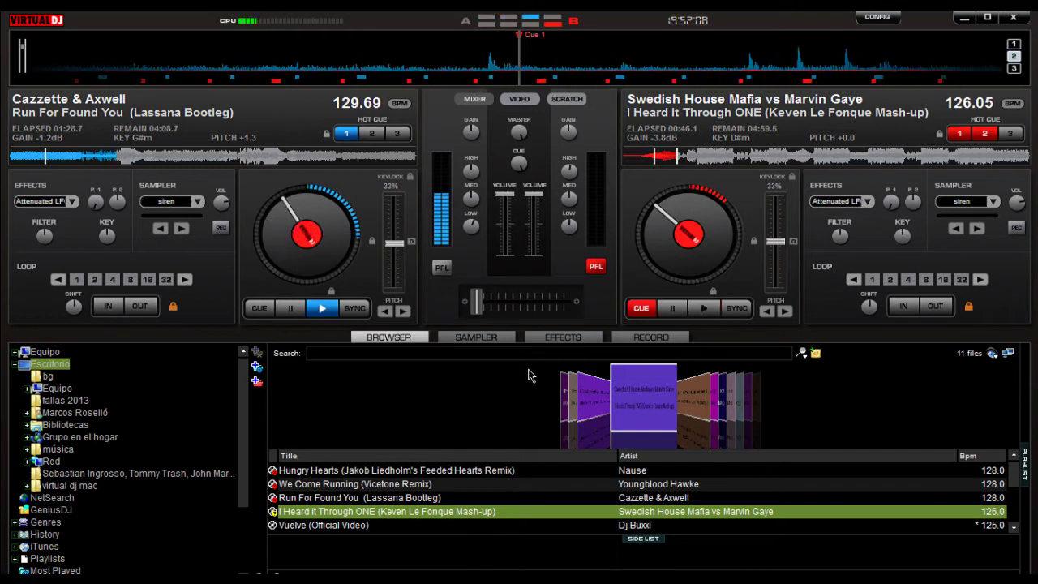
Step: Preview "I Heard it Through ONE" from hot cue 1 on deck B and return it to that cue
{"action": "key", "text": "space"}
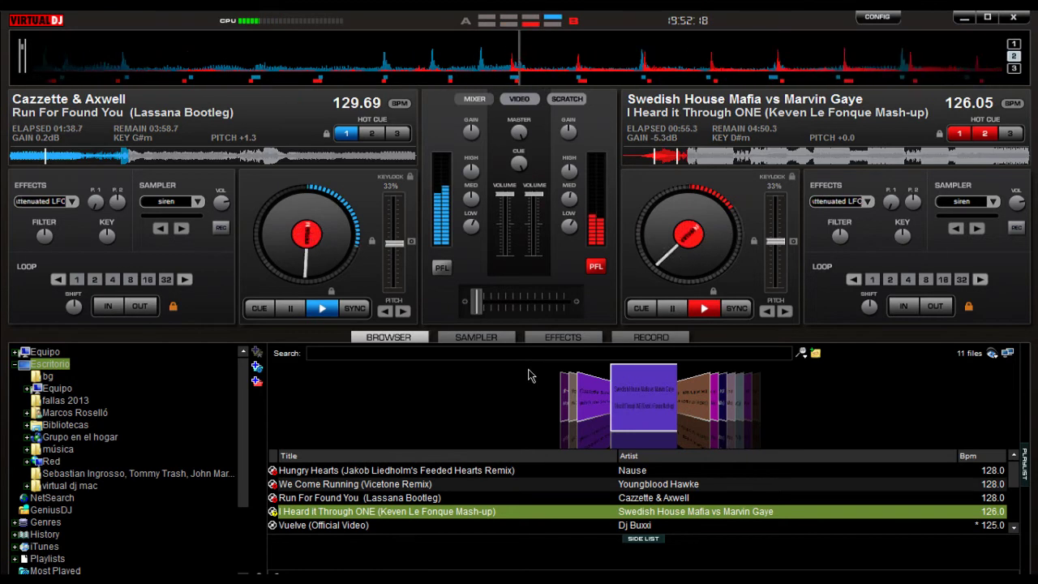
{"action": "key", "text": "1"}
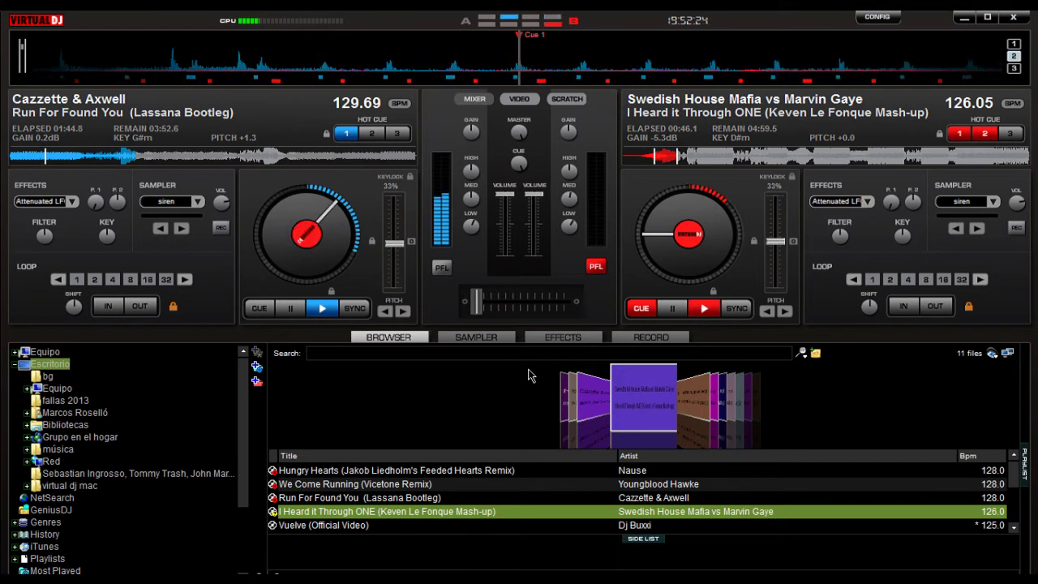
{"action": "key", "text": "XF86AudioRaiseVolume"}
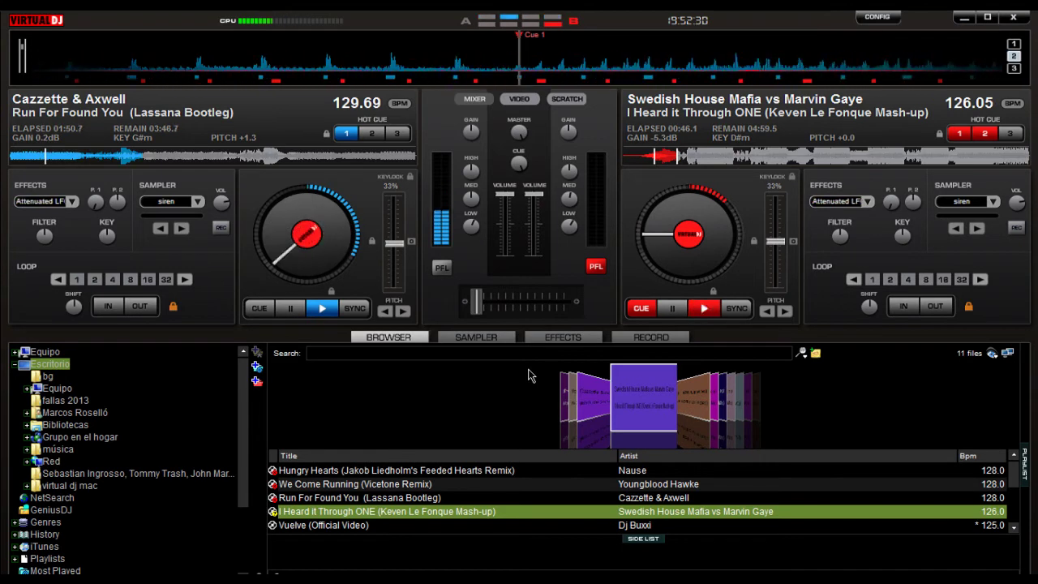
Step: Bring in "I Heard it Through ONE" at 129.69 BPM, crossfade fully to deck B and stop "Run For Found You"
{"action": "key", "text": "Tab"}
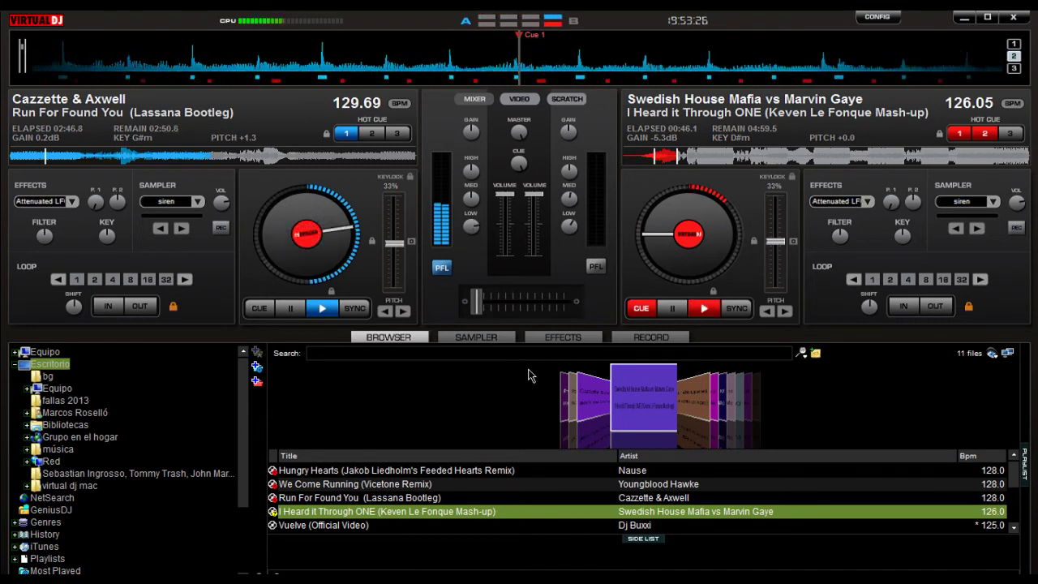
{"action": "key", "text": "space"}
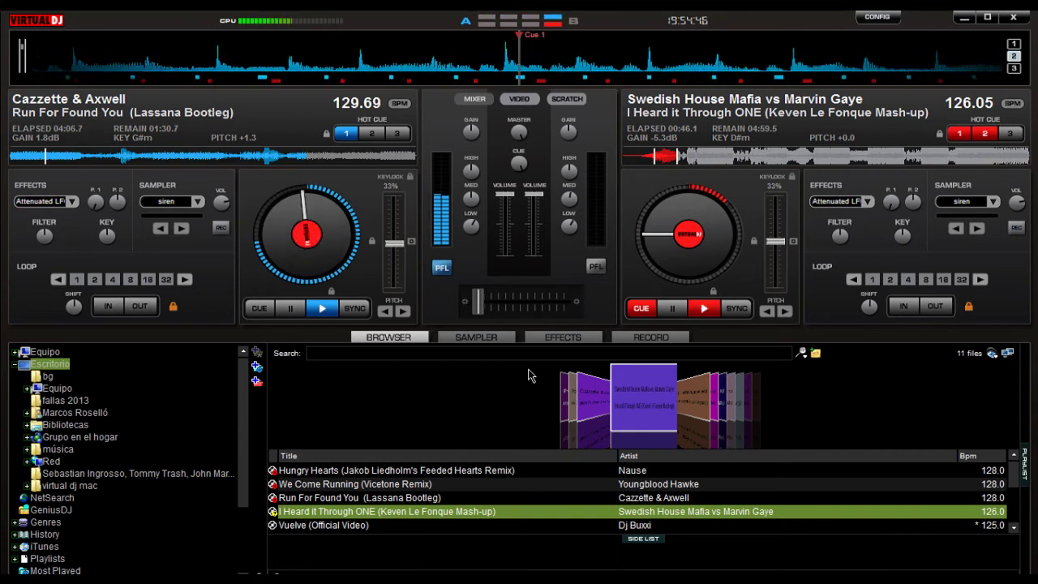
{"action": "key", "text": "p"}
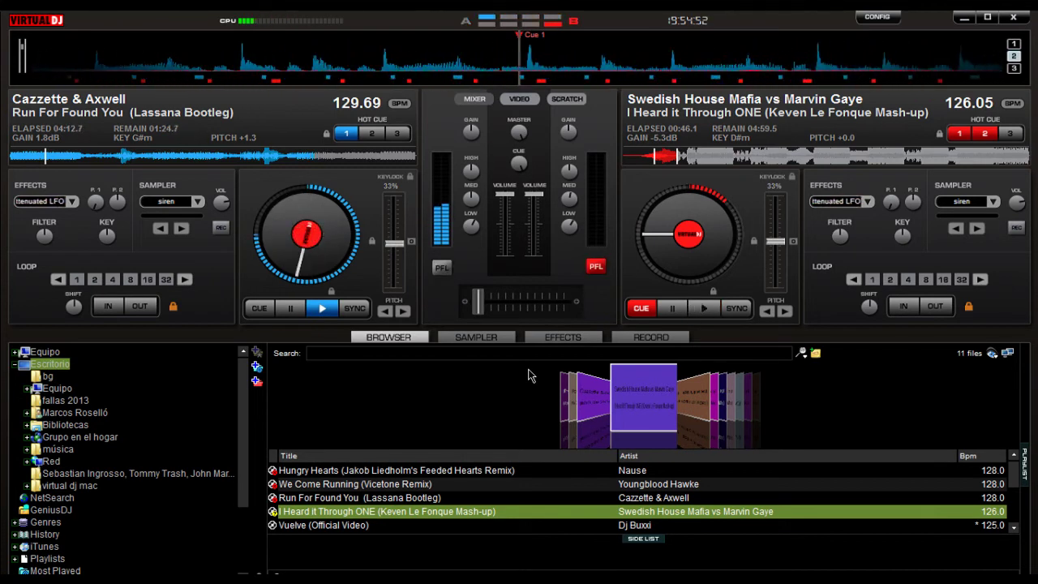
{"action": "key", "text": "space"}
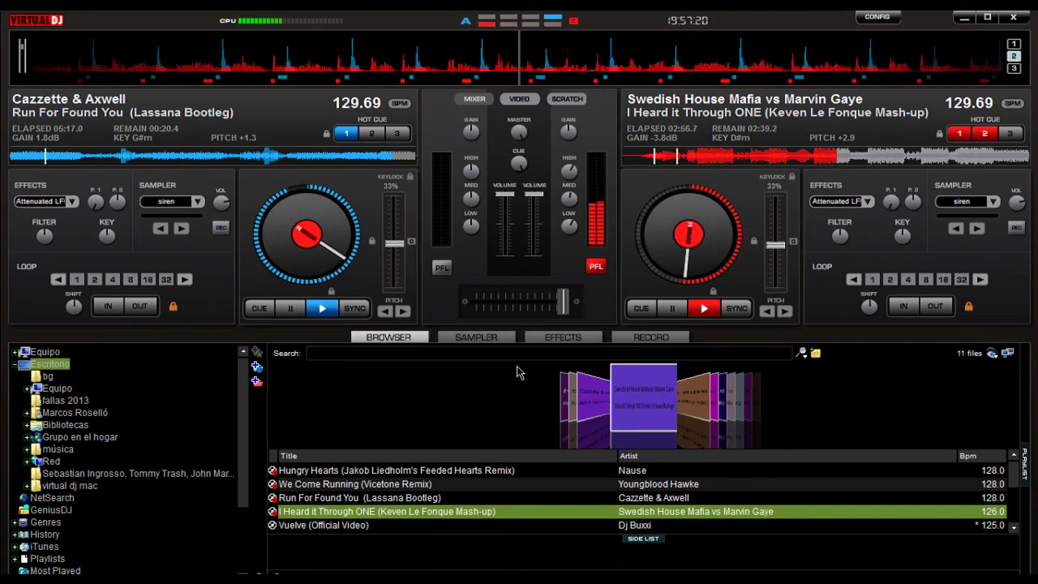
Step: Find "Loud & Proud (Original Mix)" in the track list and load it onto deck A
{"action": "scroll", "coordinate": [1012, 481], "scroll_direction": "down", "scroll_amount": 2}
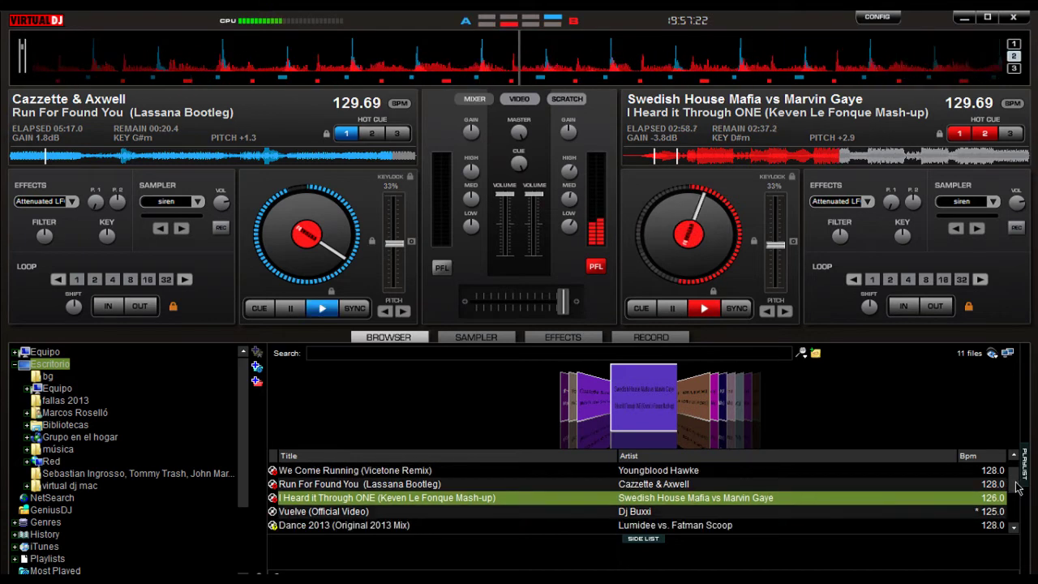
{"action": "scroll", "coordinate": [1017, 496], "scroll_direction": "down", "scroll_amount": 1}
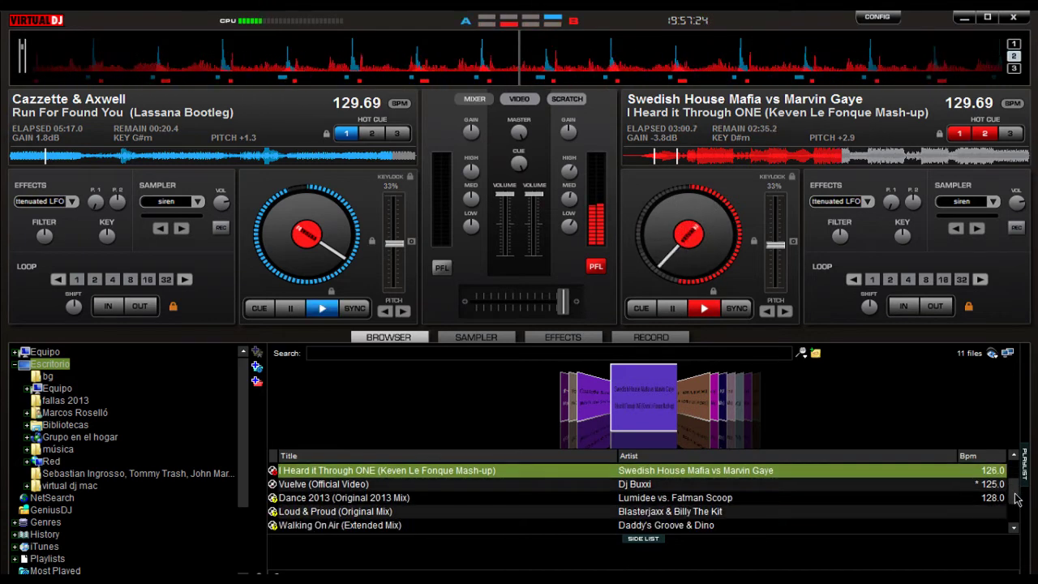
{"action": "scroll", "coordinate": [1017, 502], "scroll_direction": "down", "scroll_amount": 1}
{"action": "scroll", "coordinate": [1018, 503], "scroll_direction": "up", "scroll_amount": 1}
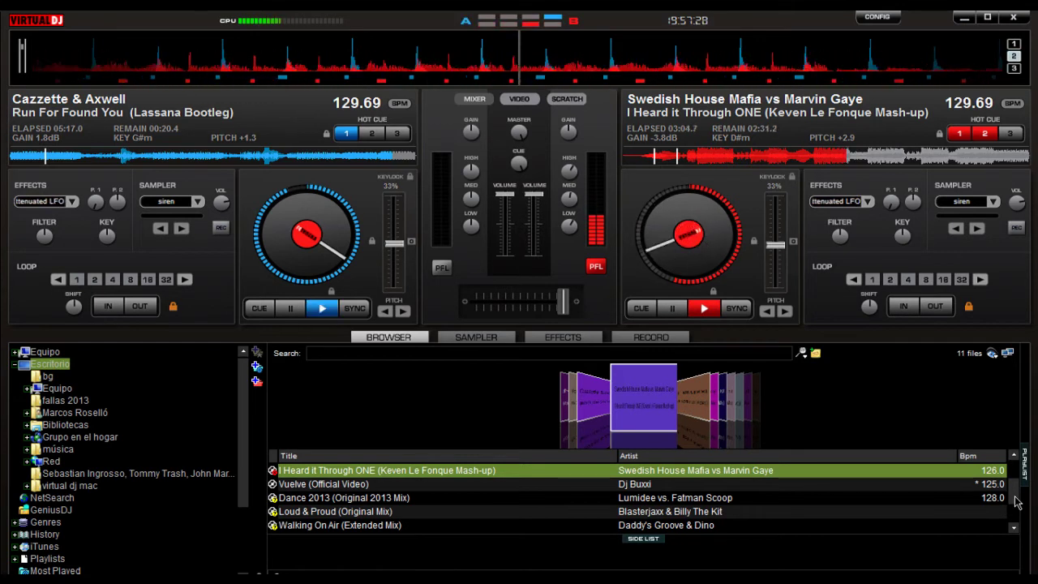
{"action": "left_click", "coordinate": [360, 511]}
{"action": "left_click_drag", "start_coordinate": [264, 279], "coordinate": [270, 259]}
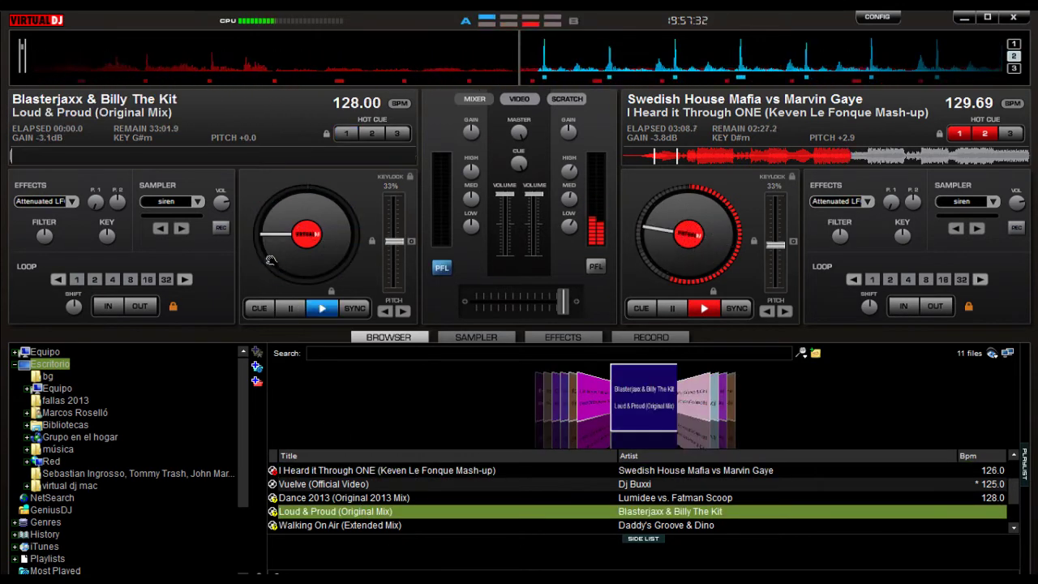
Step: Audition "Loud & Proud", restart it from the beginning and sync it to 129.69 BPM
{"action": "key", "text": "space"}
{"action": "left_click", "coordinate": [96, 156]}
{"action": "left_click", "coordinate": [18, 157]}
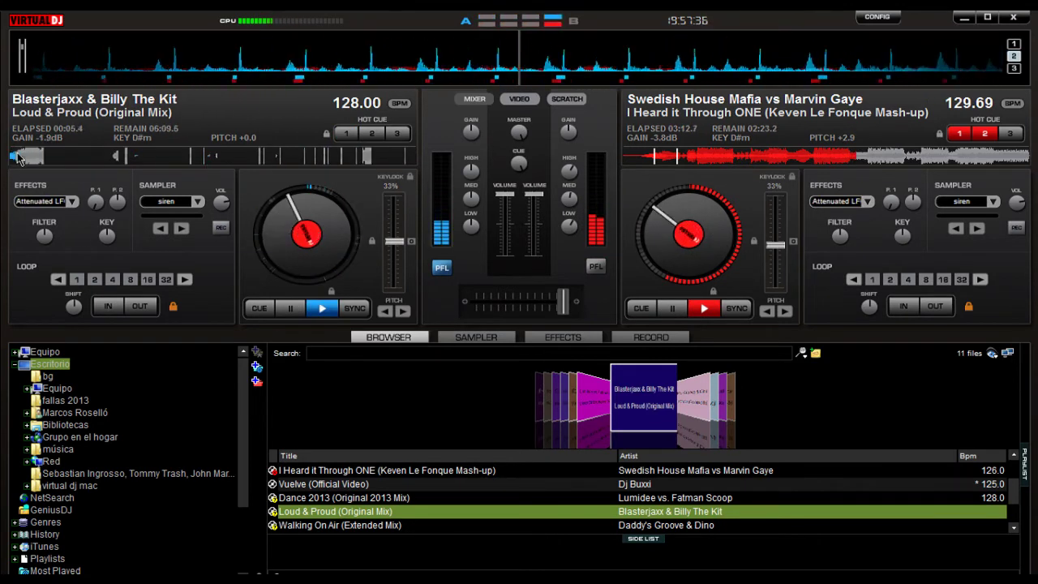
{"action": "mouse_move", "coordinate": [17, 158]}
{"action": "left_mouse_down"}
{"action": "mouse_move", "coordinate": [192, 157]}
{"action": "mouse_move", "coordinate": [404, 177]}
{"action": "mouse_move", "coordinate": [340, 166]}
{"action": "mouse_move", "coordinate": [13, 168]}
{"action": "left_mouse_up"}
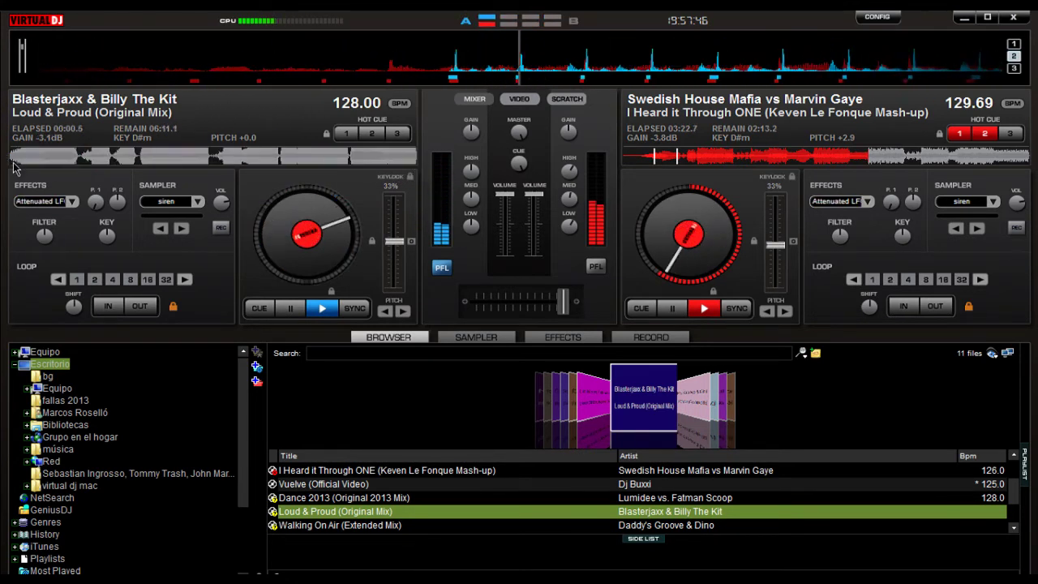
{"action": "key", "text": "s"}
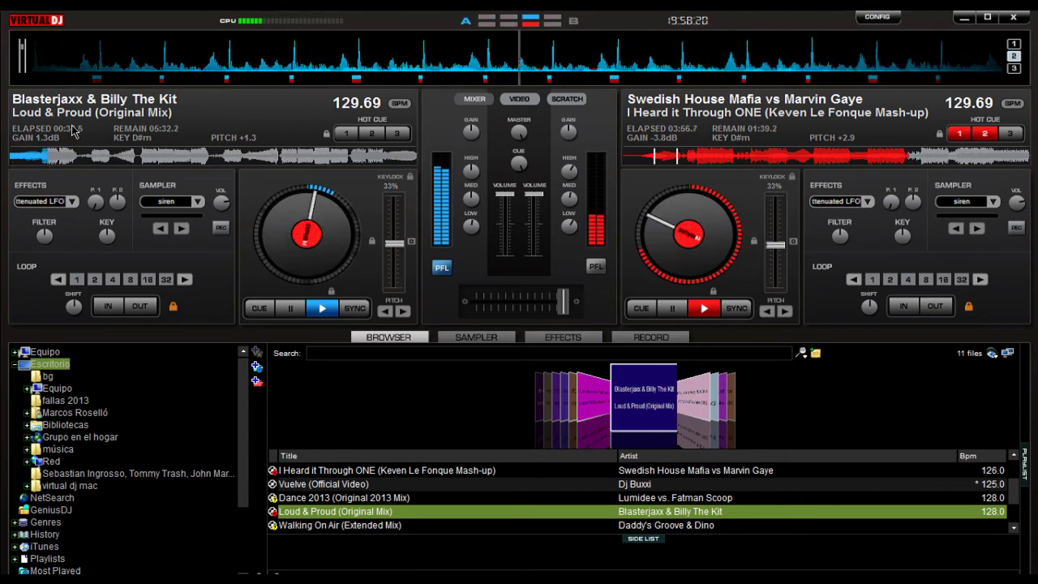
Step: Audition several passages within roughly the first minute of "Loud & Proud" on deck A and return it to the beginning
{"action": "left_click", "coordinate": [77, 159]}
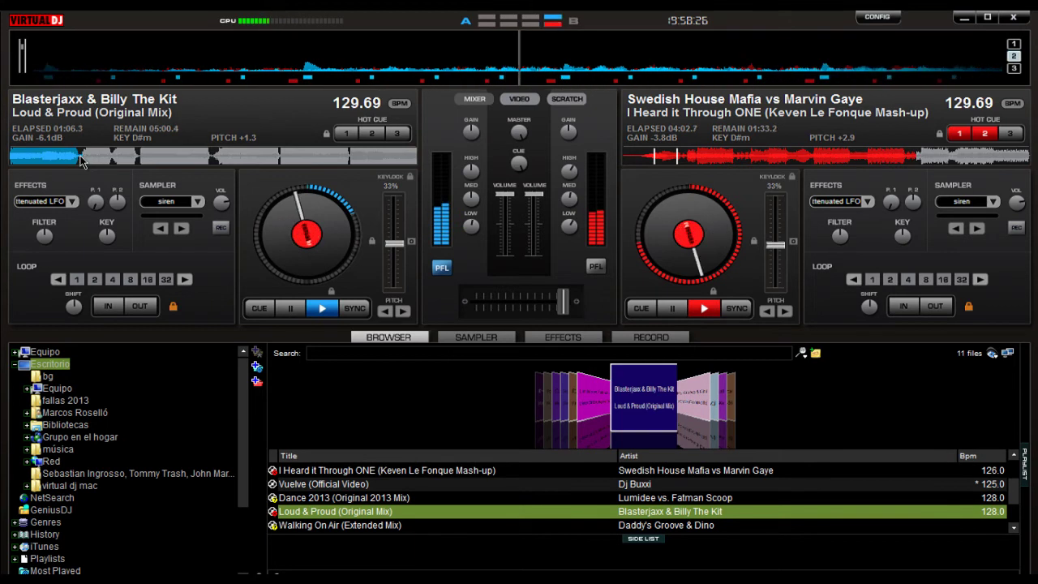
{"action": "left_click", "coordinate": [74, 160]}
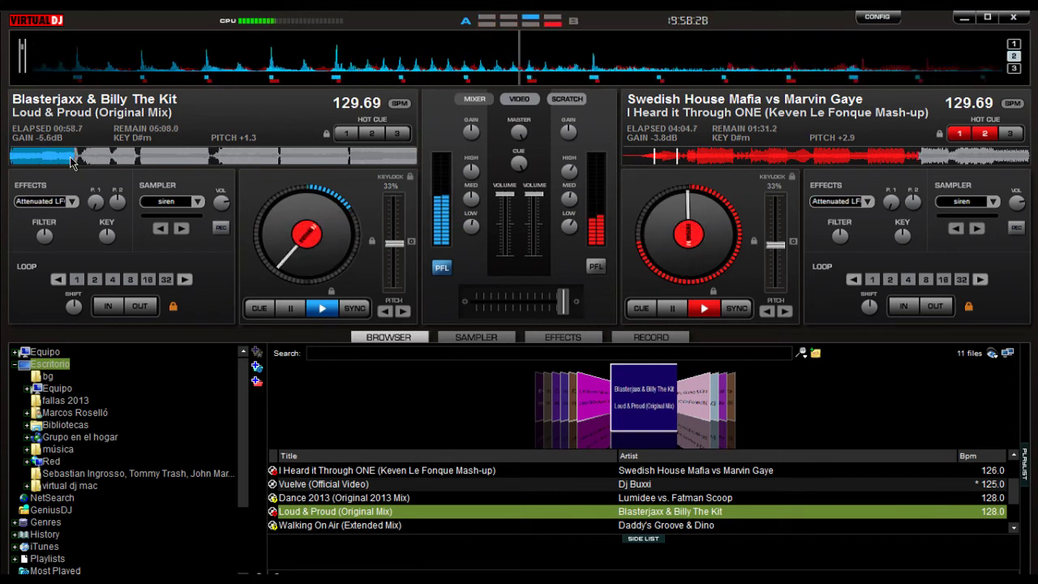
{"action": "left_click", "coordinate": [62, 160]}
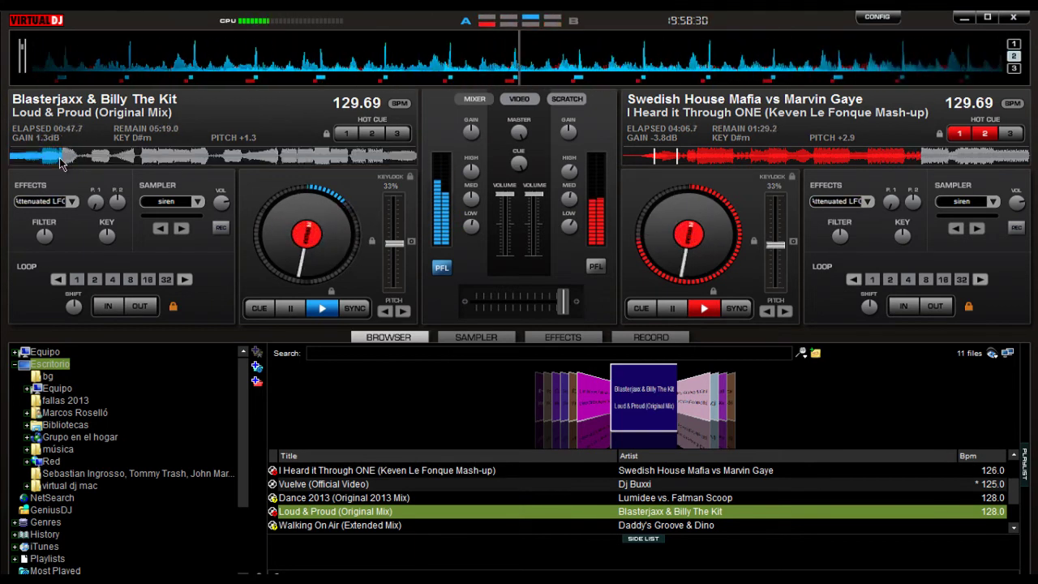
{"action": "left_click", "coordinate": [53, 161]}
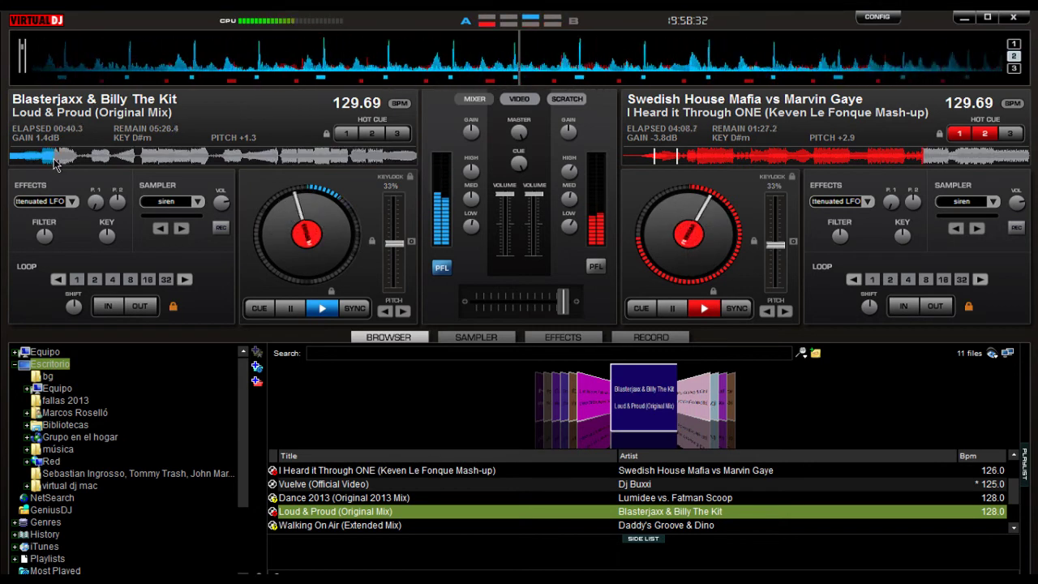
{"action": "left_click", "coordinate": [11, 157]}
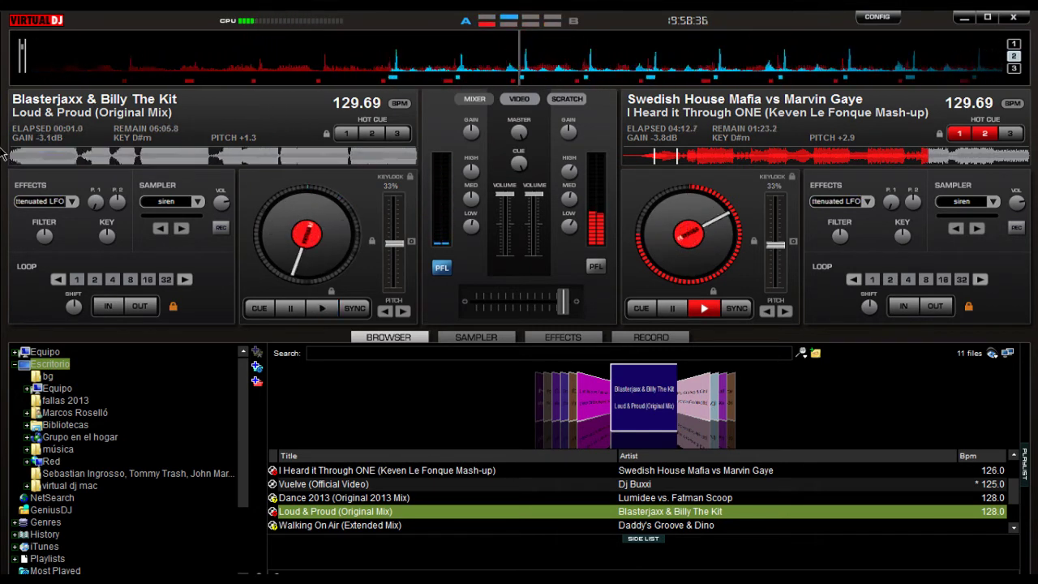
Step: Resume "Loud & Proud" on deck A, check the passage just under 30 seconds in, and restart the track from its beginning
{"action": "key", "text": "space"}
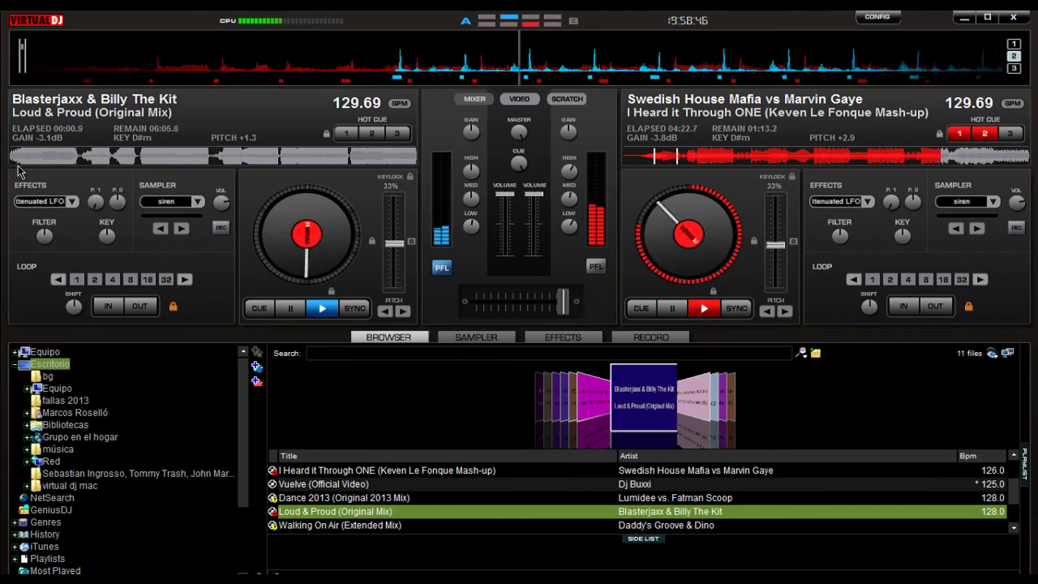
{"action": "left_click", "coordinate": [41, 161]}
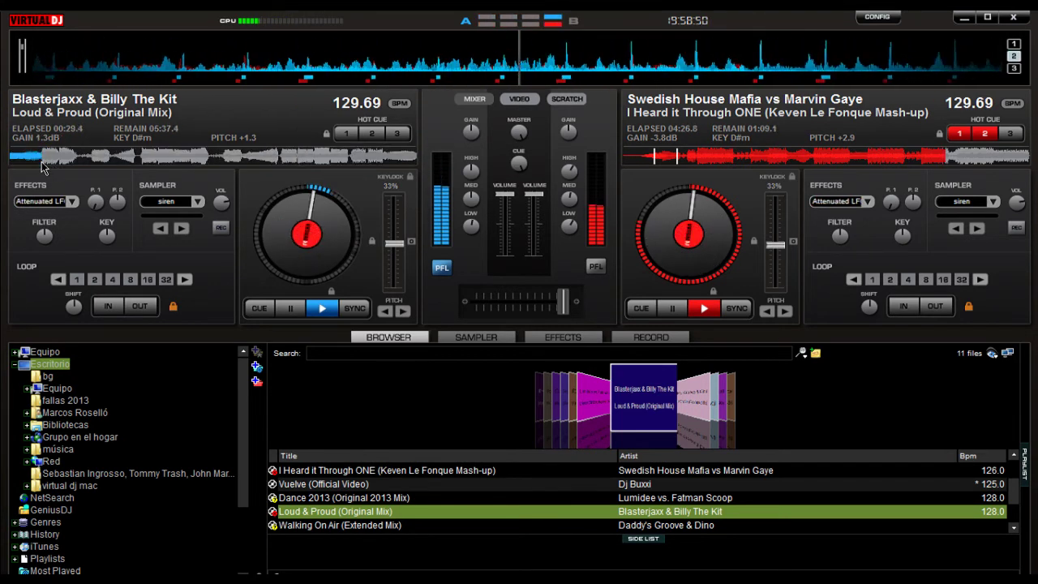
{"action": "left_click", "coordinate": [36, 161]}
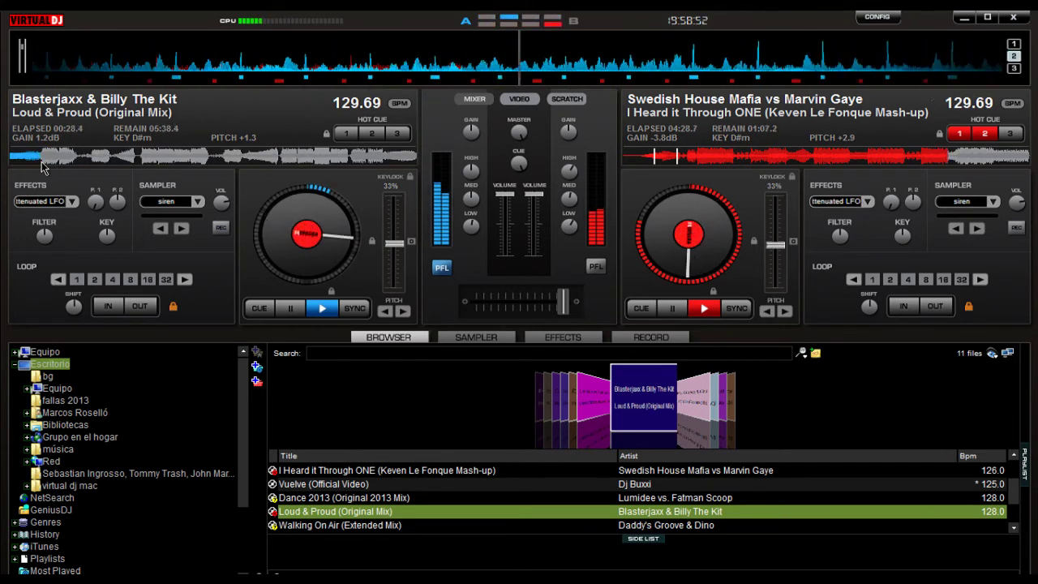
{"action": "left_click", "coordinate": [11, 164]}
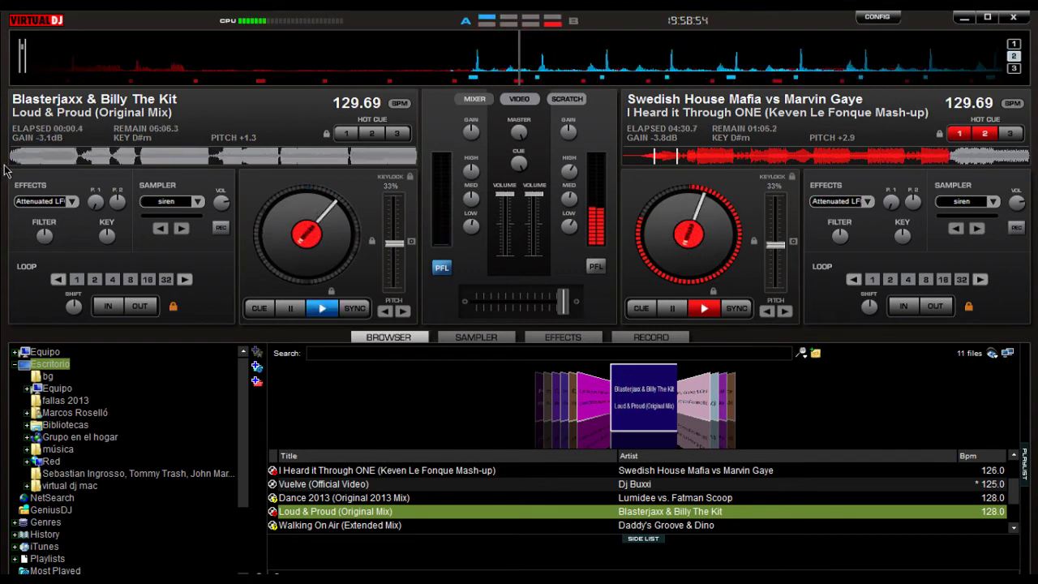
{"action": "left_click", "coordinate": [9, 165]}
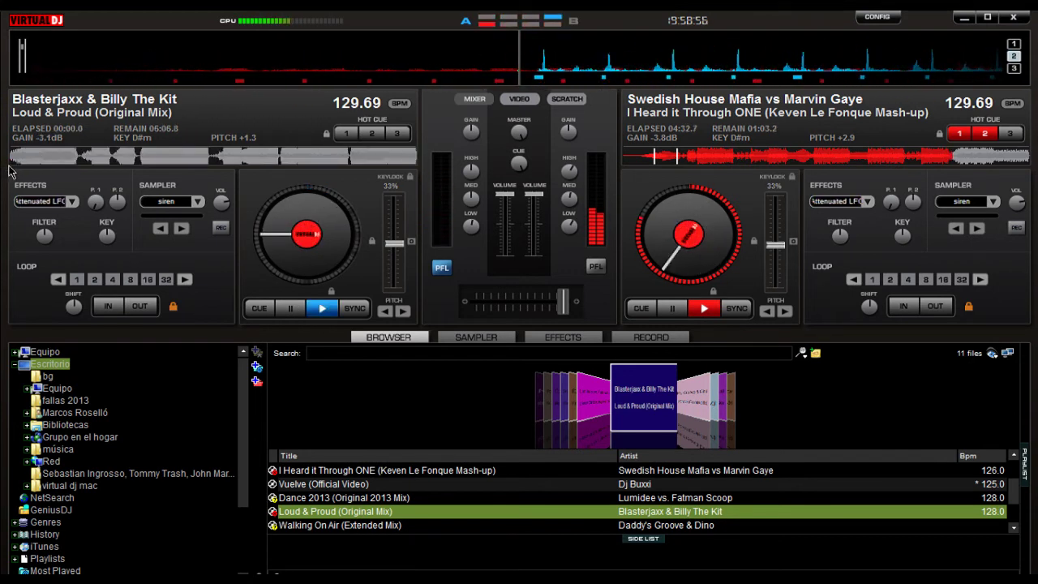